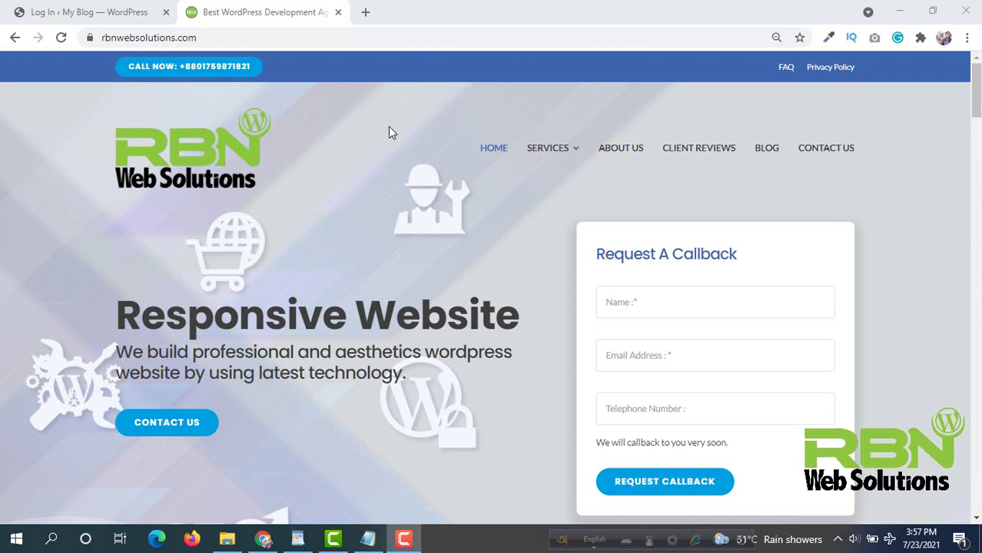
# Step: Switch to the 'Log In ‹ My Blog' tab with the test blog's prefilled login form
pyautogui.click(141, 7)
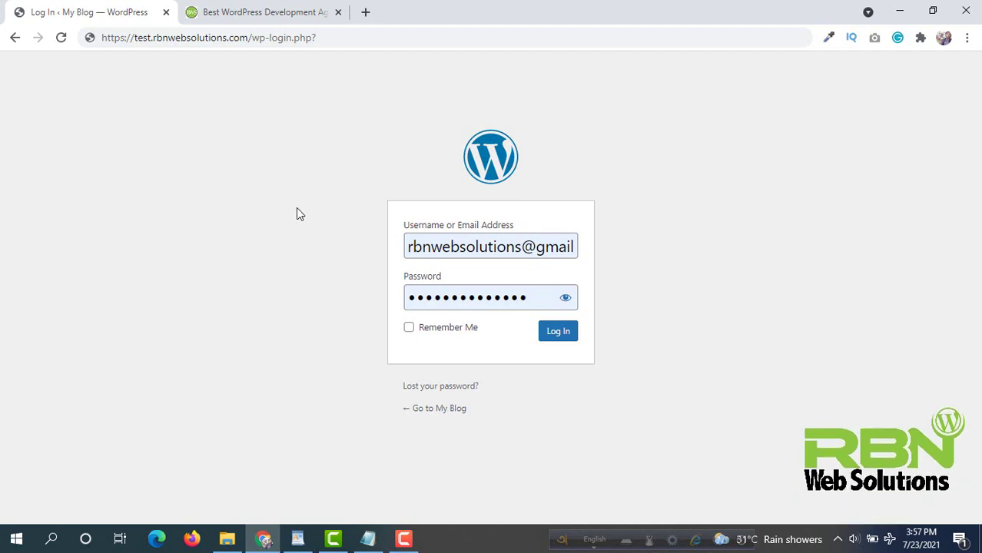
# Step: Change the login page address path from wp-login.php to /login
pyautogui.hotkey('alt', 'Left')
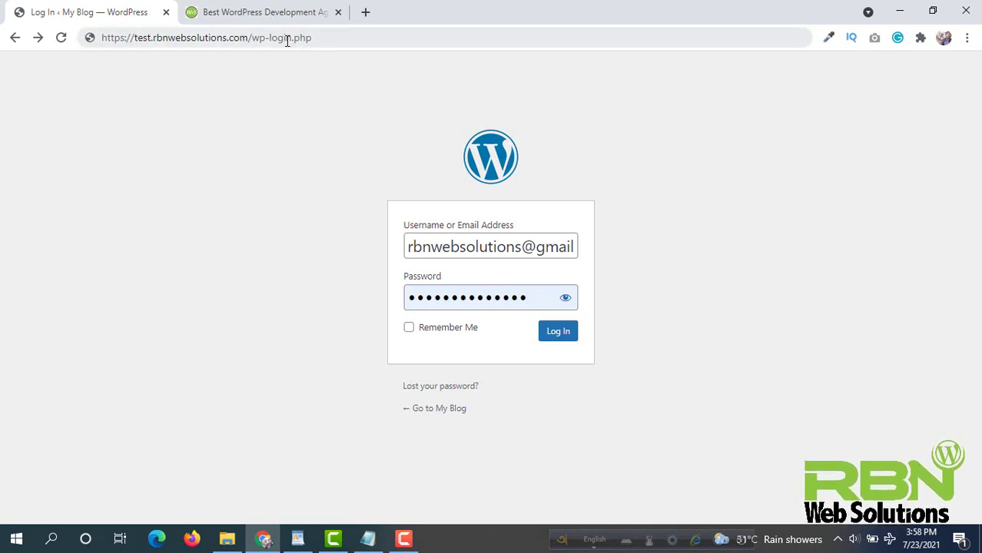
pyautogui.moveTo(367, 42); pyautogui.dragTo(272, 42)
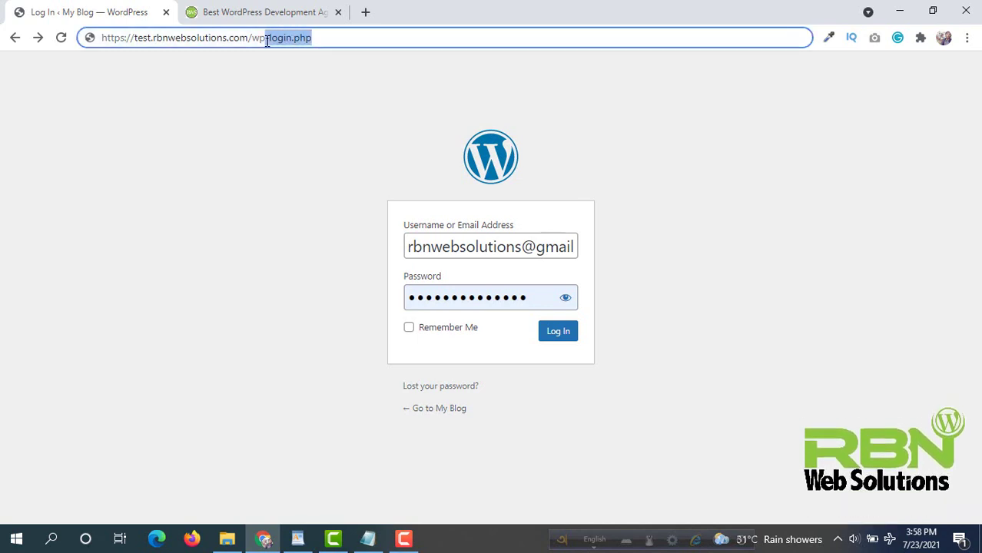
pyautogui.press('BackSpace')
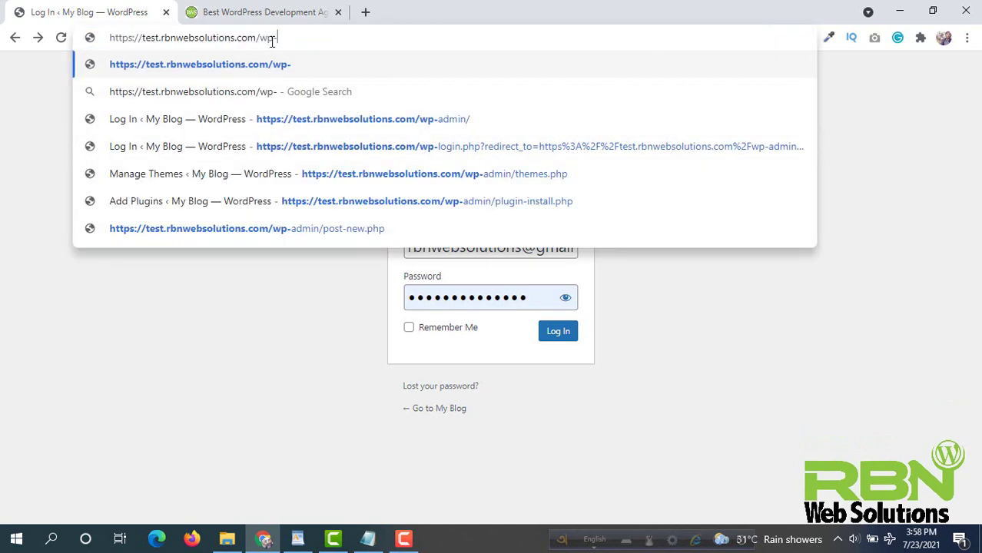
pyautogui.write('ad')
pyautogui.press('BackSpace')
pyautogui.press('BackSpace')
pyautogui.press('BackSpace')
pyautogui.press('BackSpace')
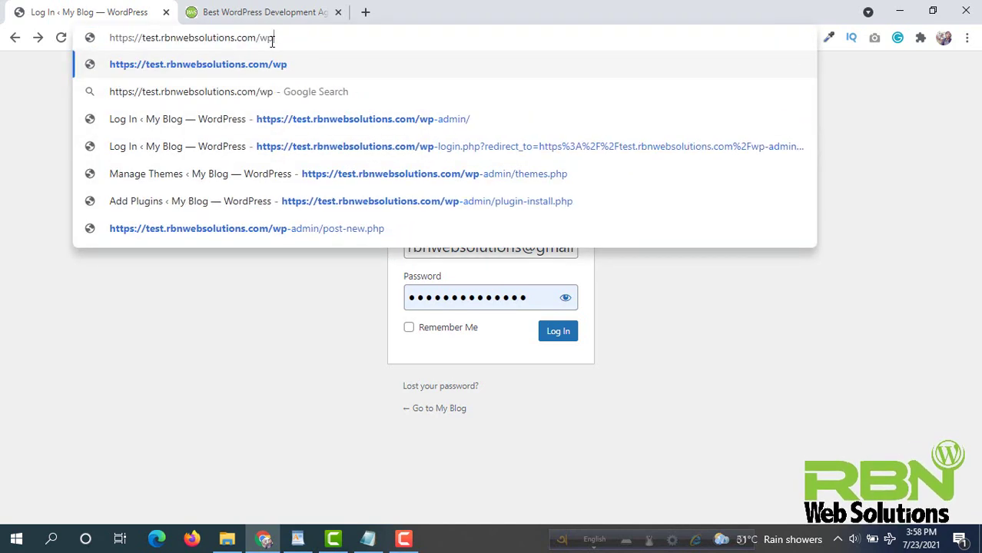
pyautogui.press('BackSpace')
pyautogui.press('BackSpace')
pyautogui.write('login')
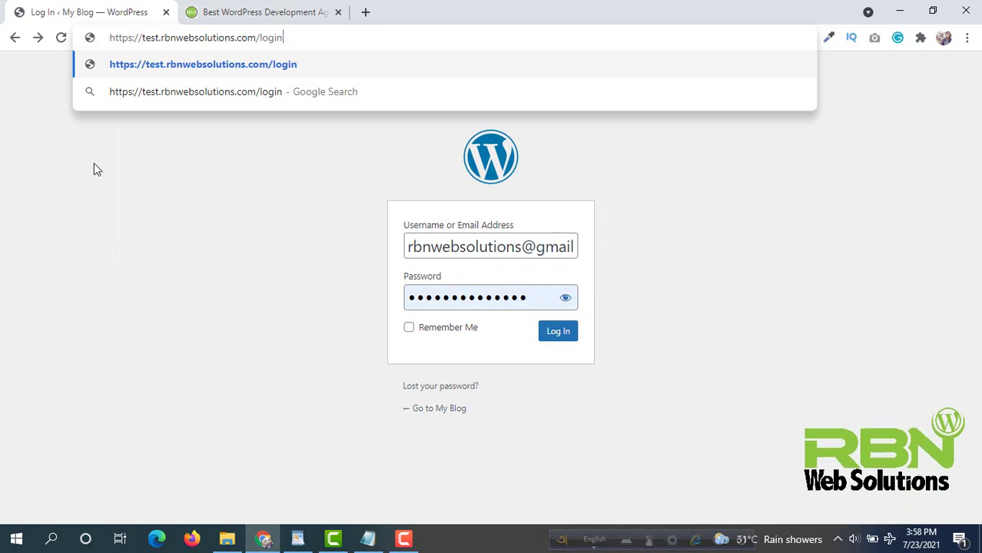
pyautogui.click(115, 153)
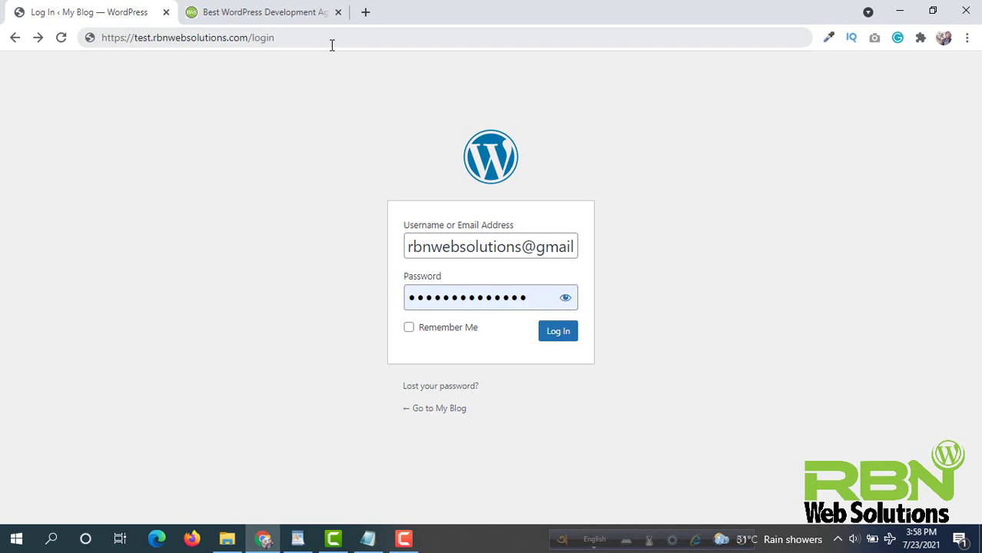
pyautogui.click(278, 38)
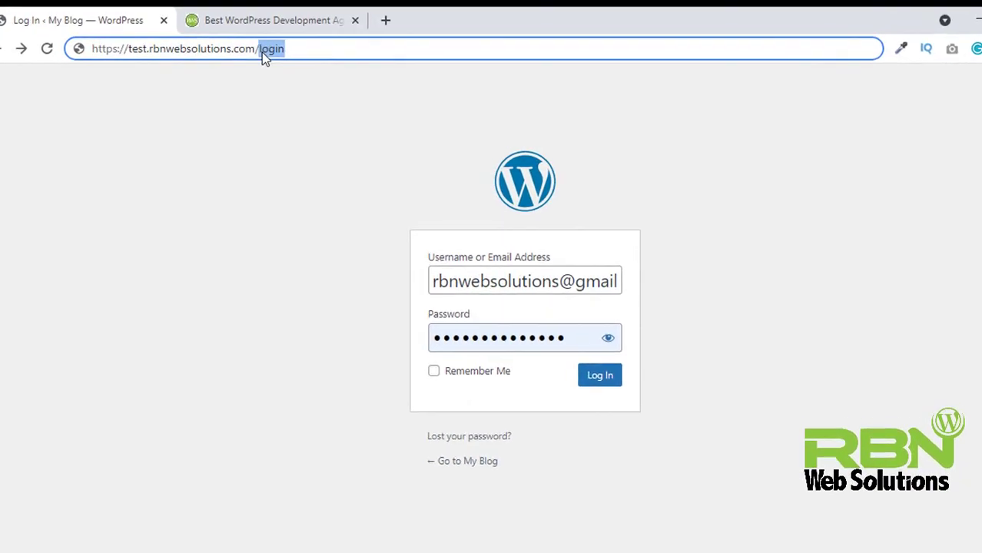
pyautogui.press('BackSpace')
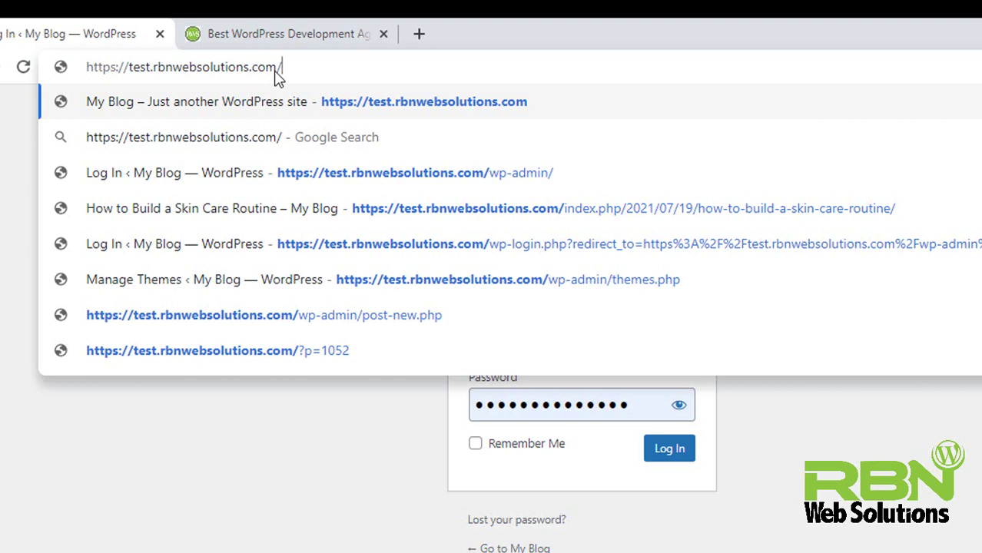
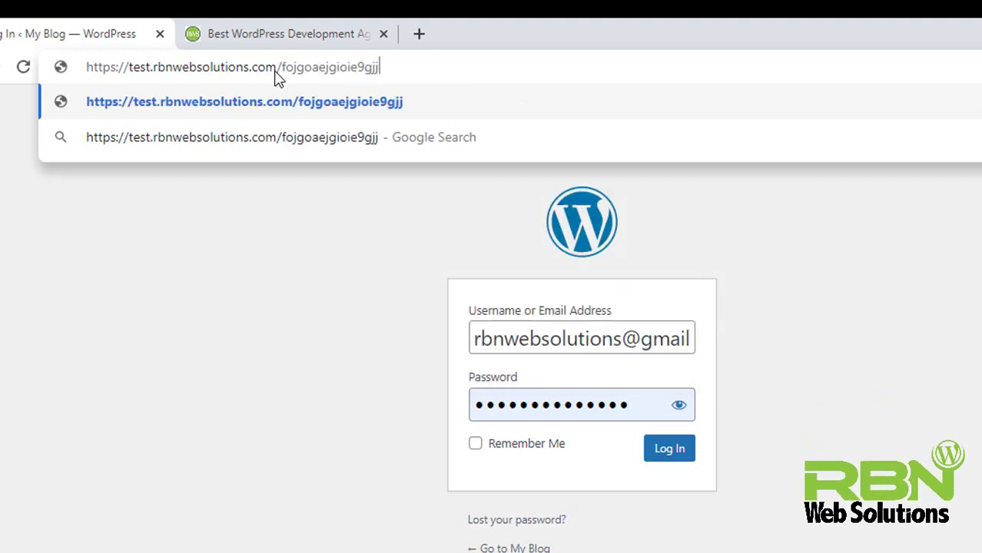
pyautogui.hotkey('ctrl', 'a')
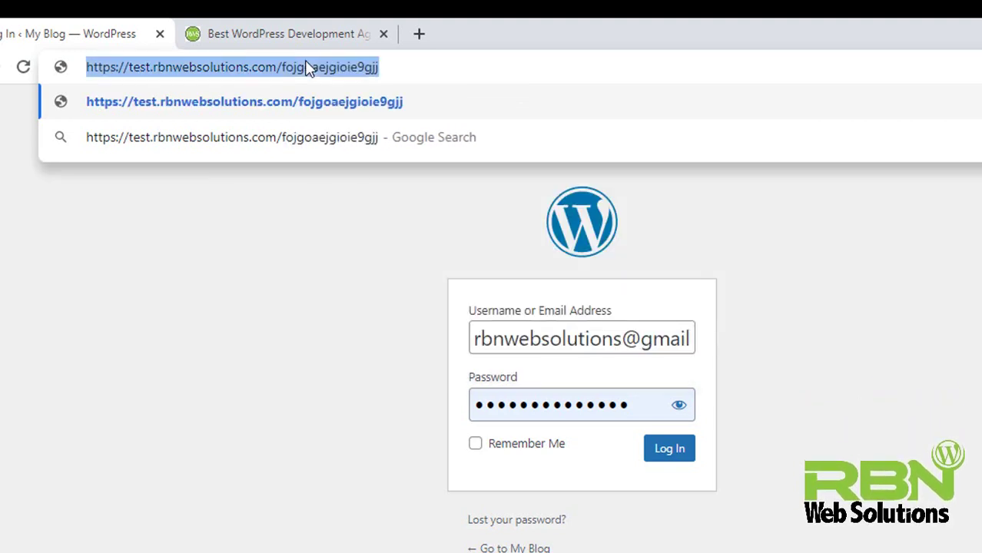
pyautogui.moveTo(385, 67); pyautogui.dragTo(281, 69)
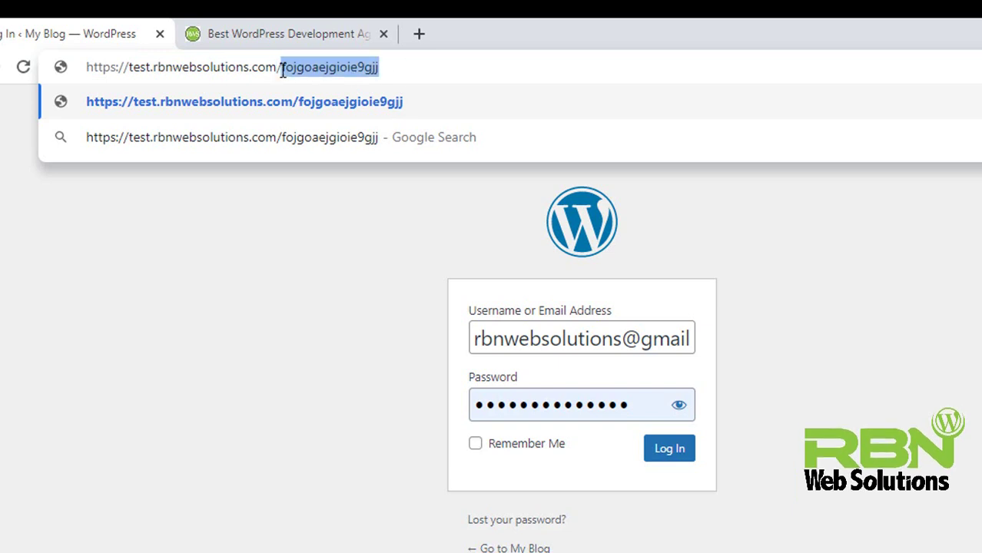
pyautogui.click(290, 201)
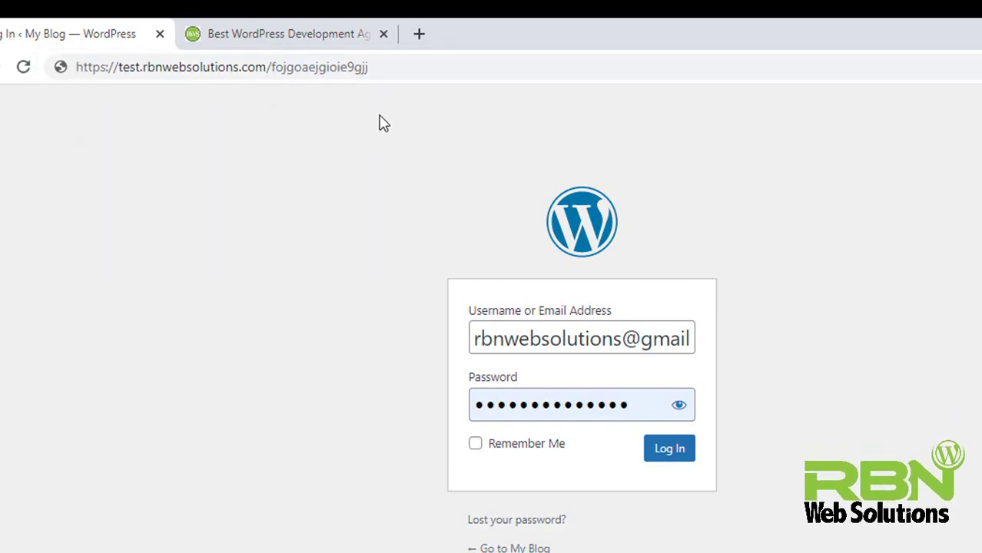
# Step: Reselect the slug and full address, then sign in with the entered credentials
pyautogui.doubleClick(318, 67)
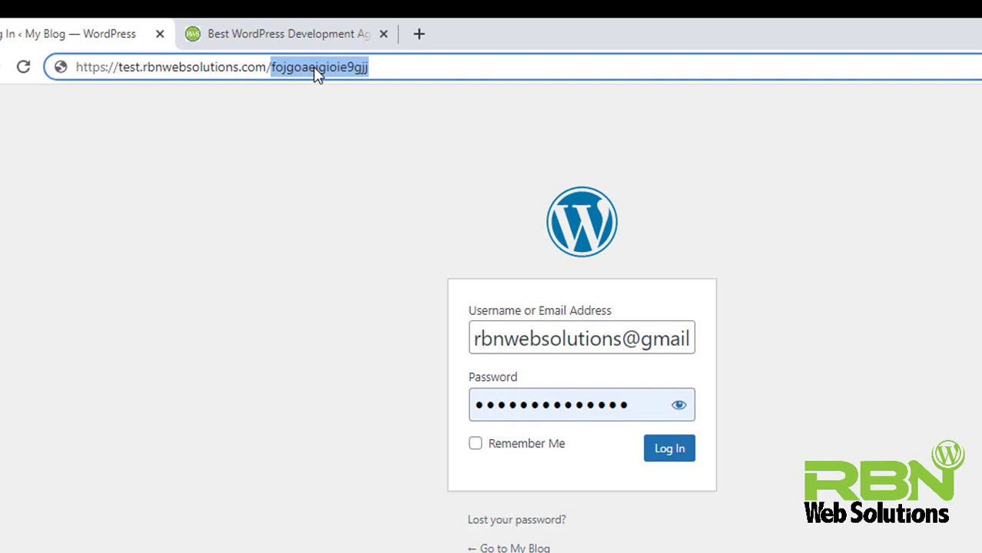
pyautogui.moveTo(376, 68); pyautogui.dragTo(275, 70)
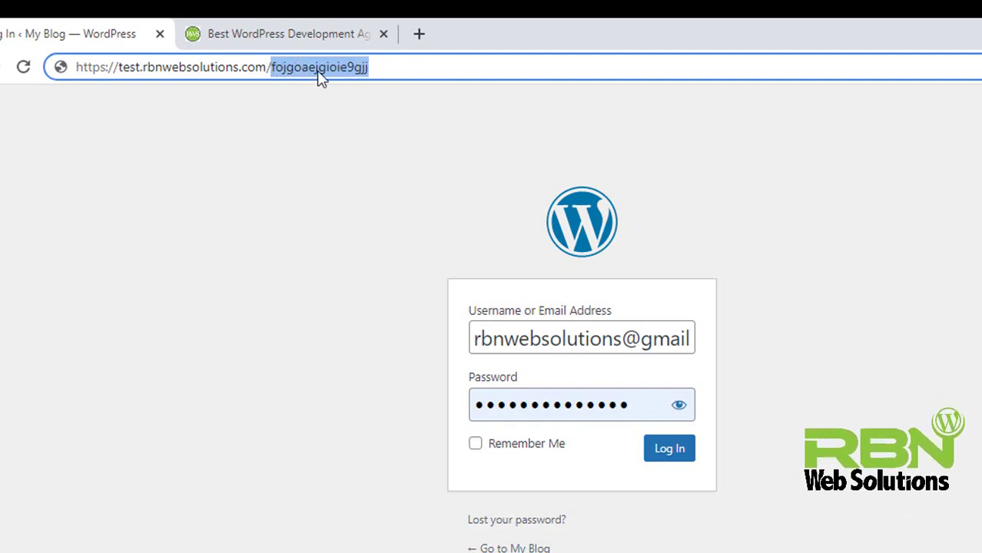
pyautogui.click(410, 67)
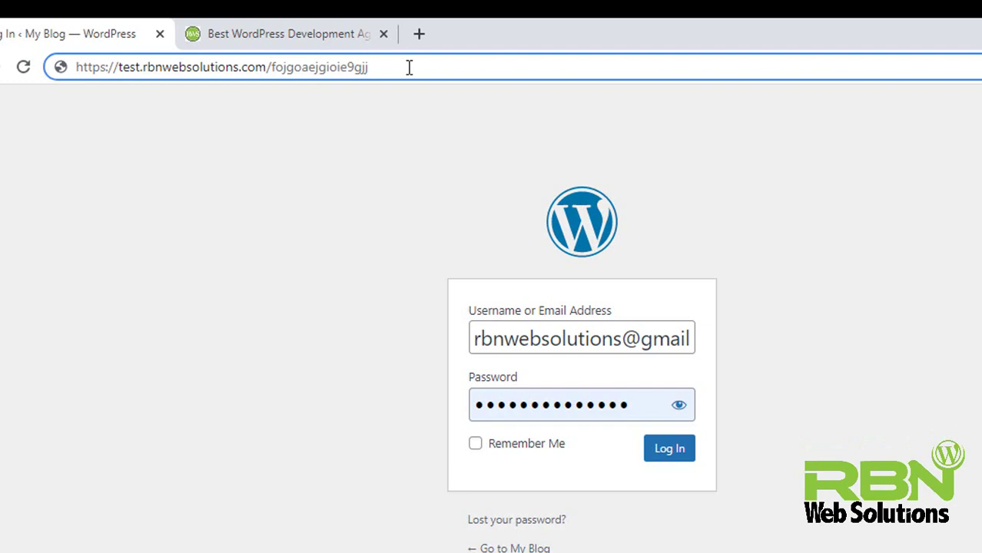
pyautogui.doubleClick(310, 71)
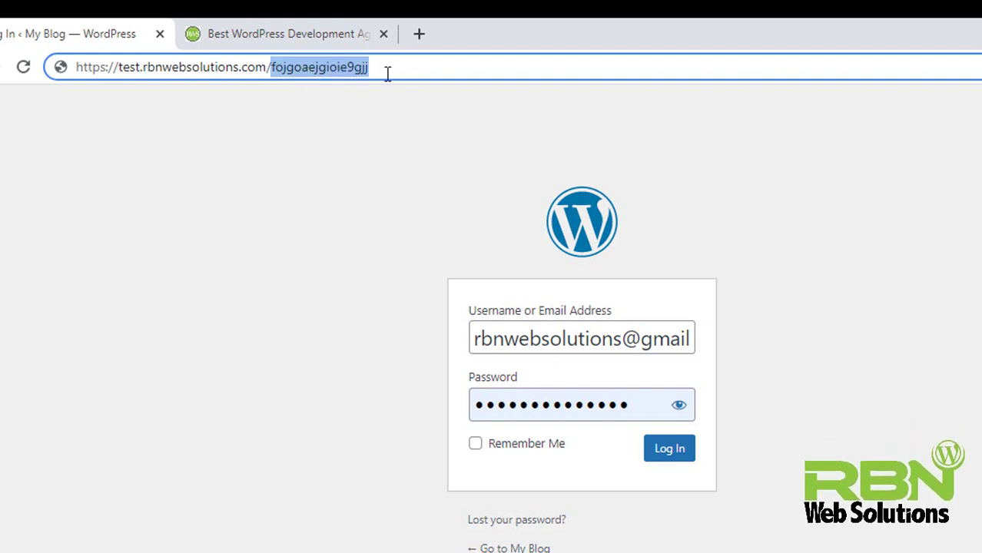
pyautogui.moveTo(447, 69); pyautogui.dragTo(119, 67)
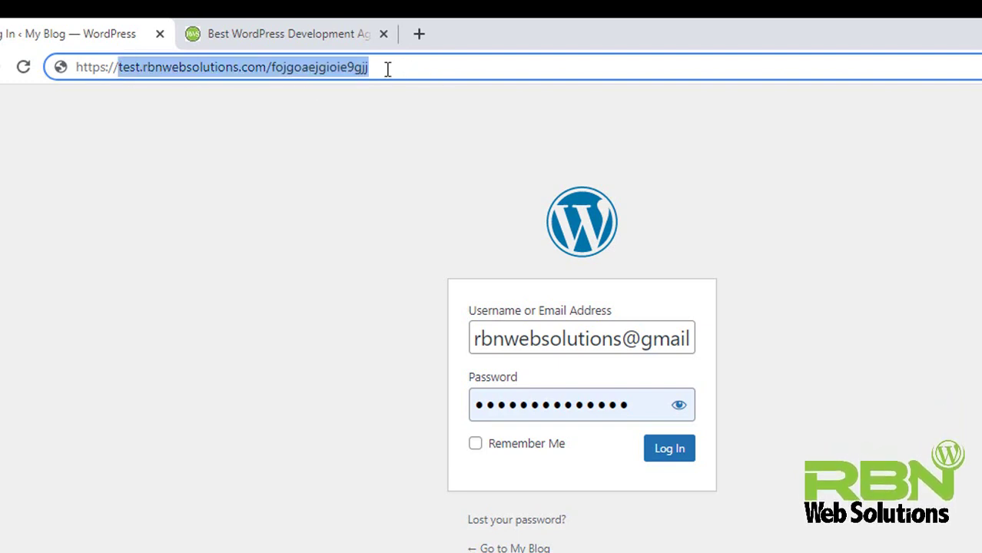
pyautogui.click(201, 273)
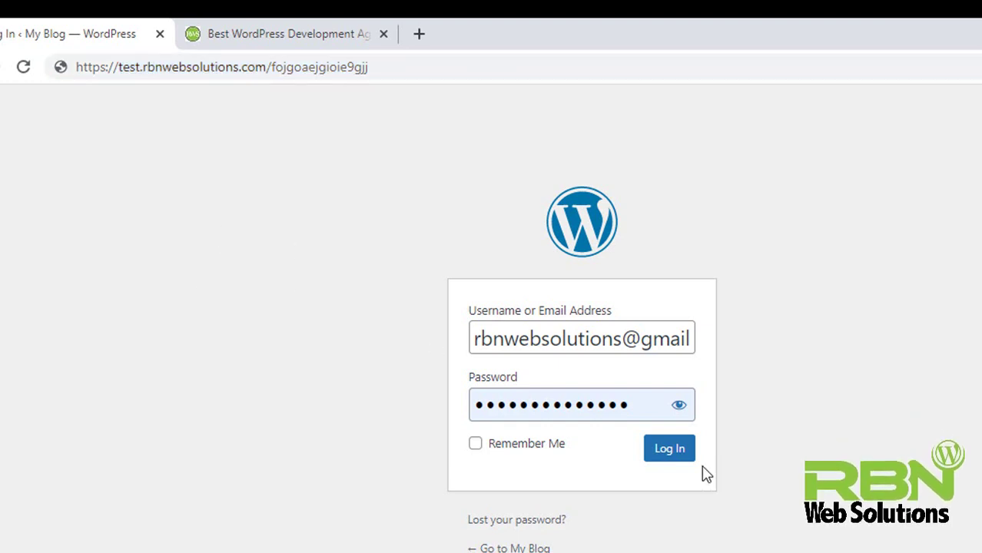
pyautogui.click(674, 454)
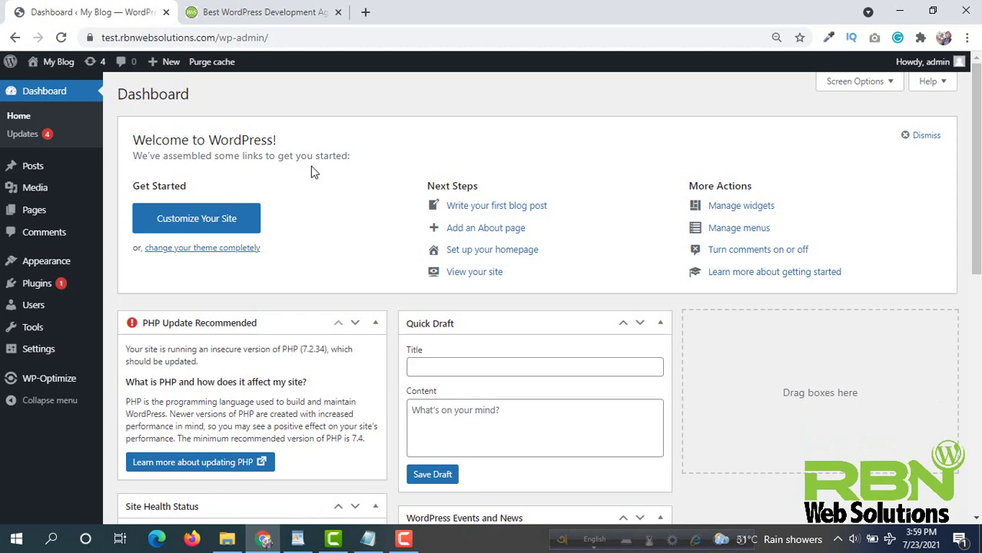
pyautogui.moveTo(36, 283)
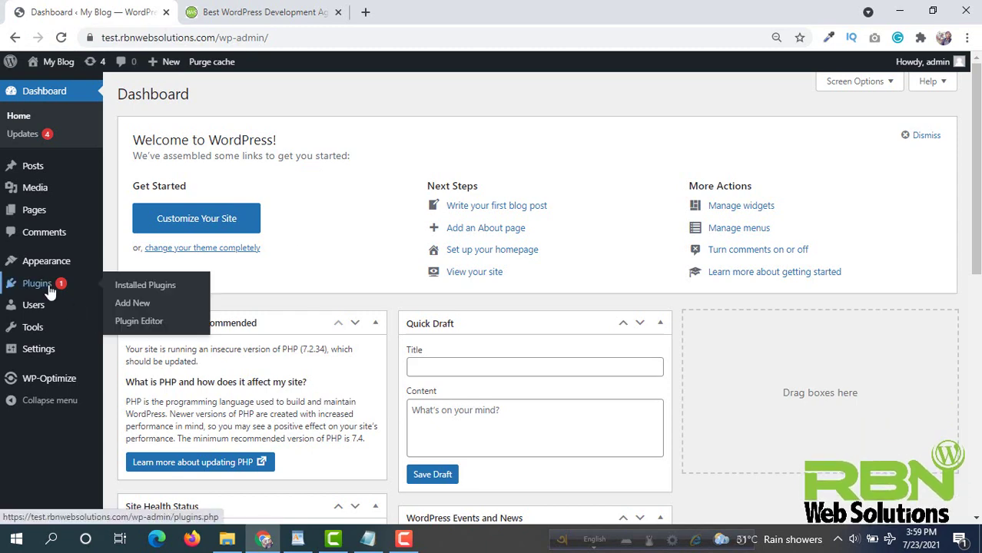
# Step: Search Add New plugins for 'wps hide login' and install WPS Hide Login
pyautogui.click(132, 303)
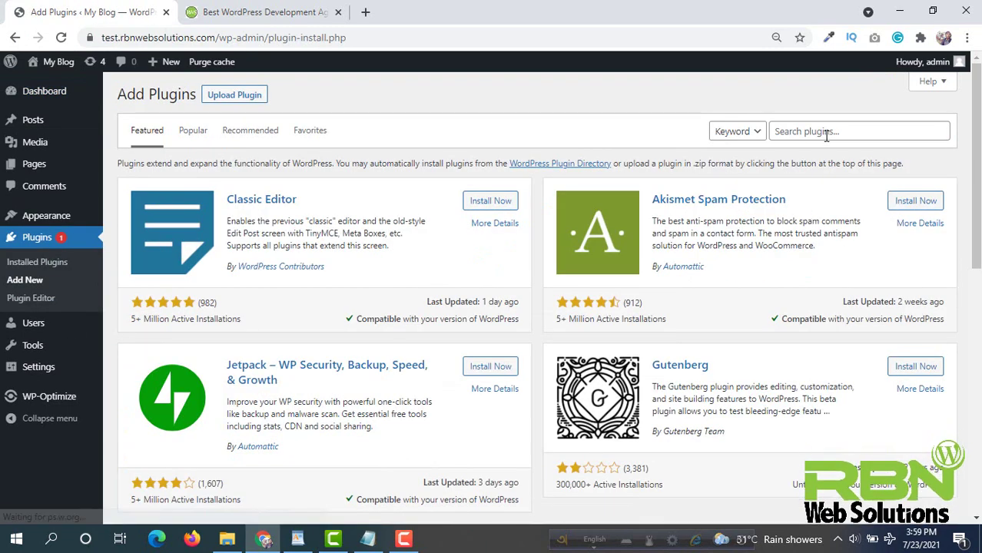
pyautogui.click(826, 135)
pyautogui.write('wp')
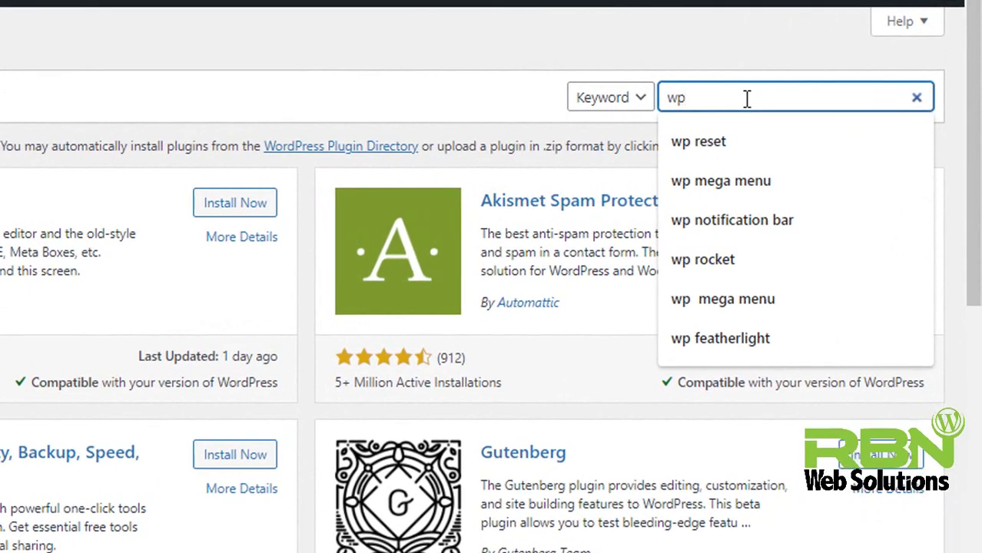
pyautogui.write('s h')
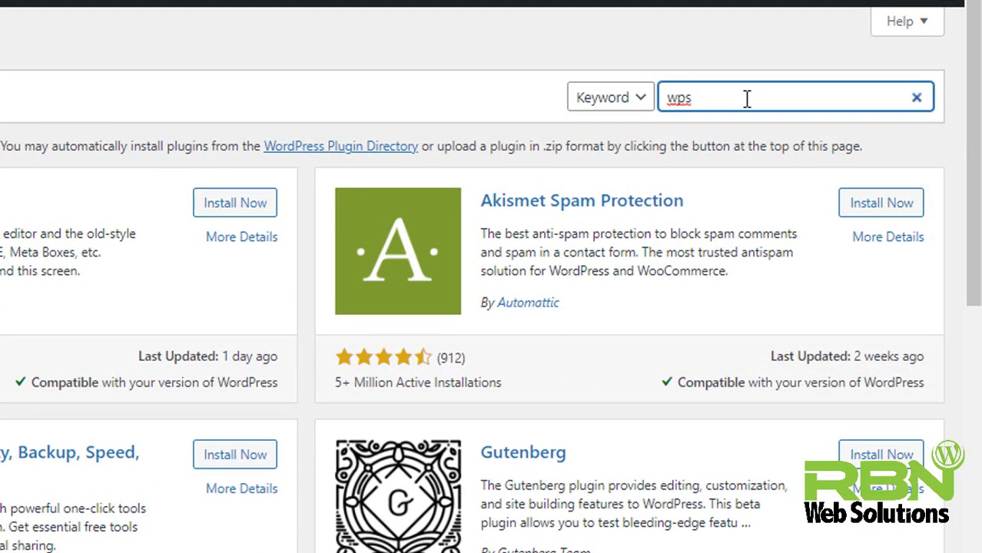
pyautogui.write(' hide login')
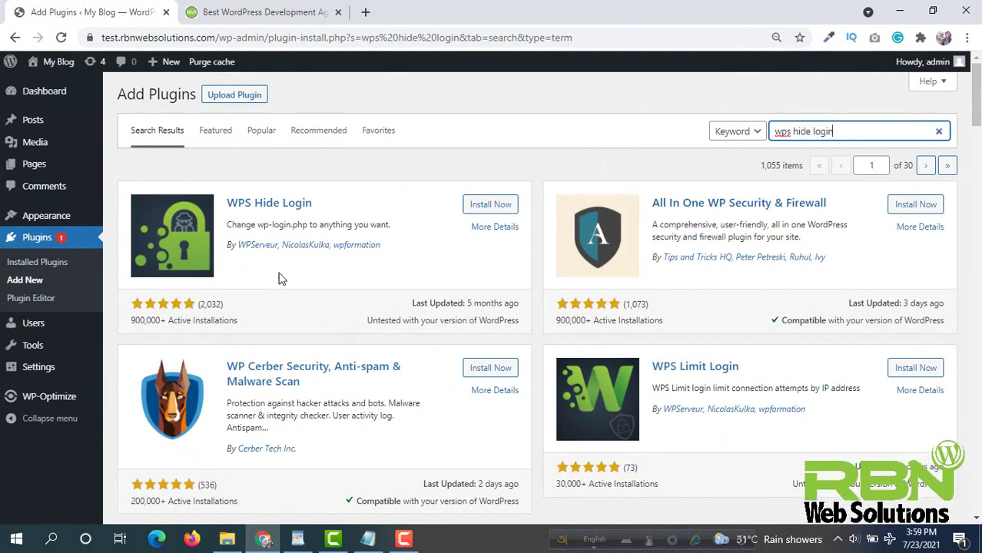
pyautogui.scroll(-4, 697, 176)
pyautogui.scroll(3, 692, 181)
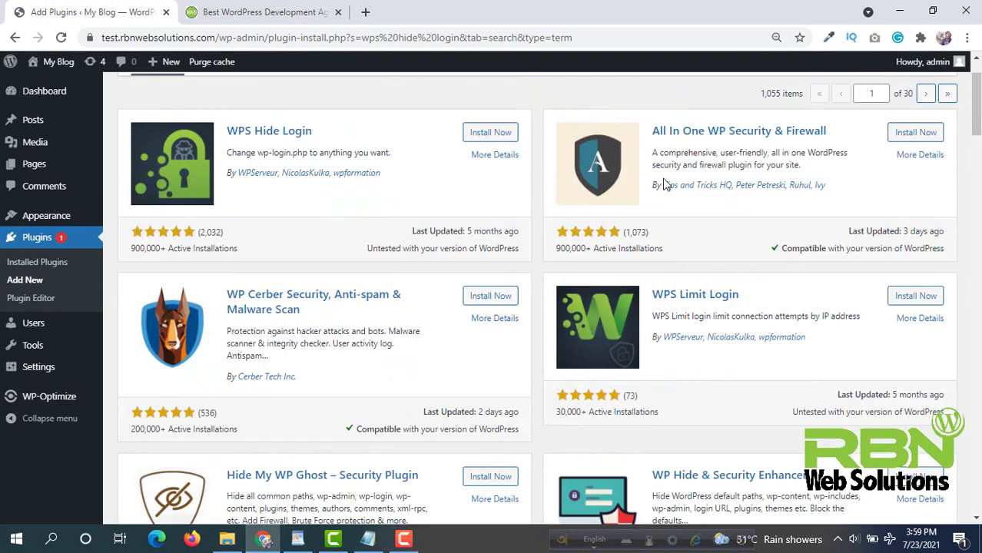
pyautogui.scroll(1, 664, 182)
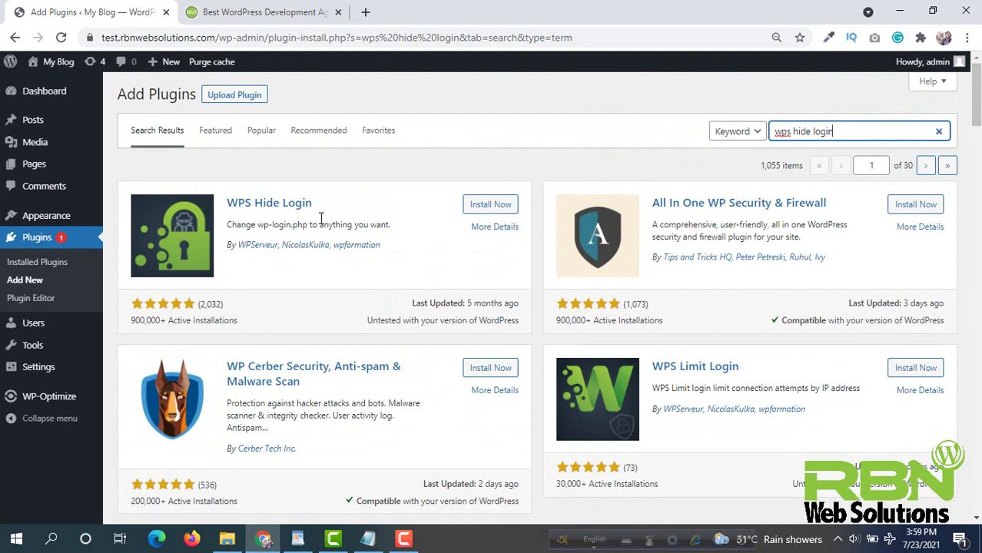
pyautogui.click(495, 204)
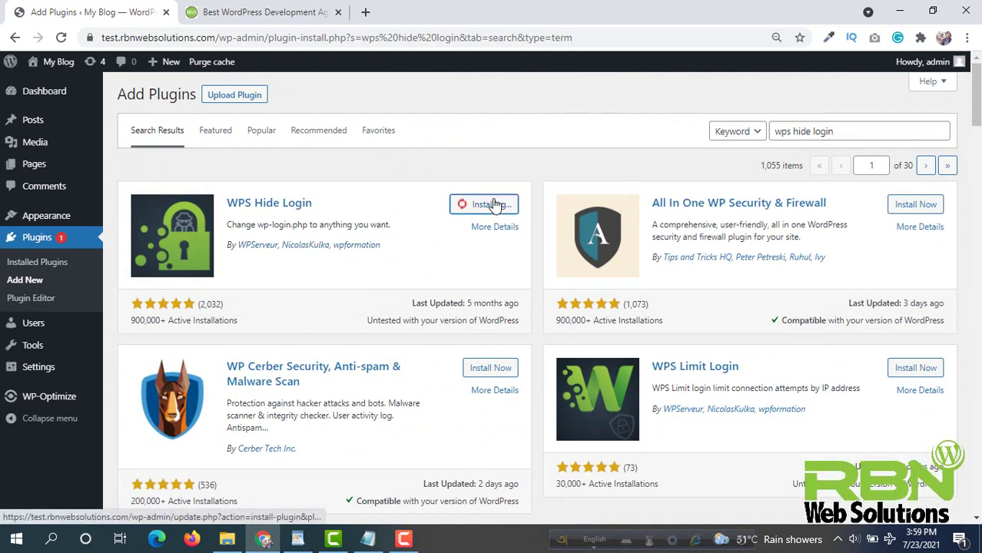
# Step: Activate the newly installed WPS Hide Login plugin
pyautogui.click(493, 209)
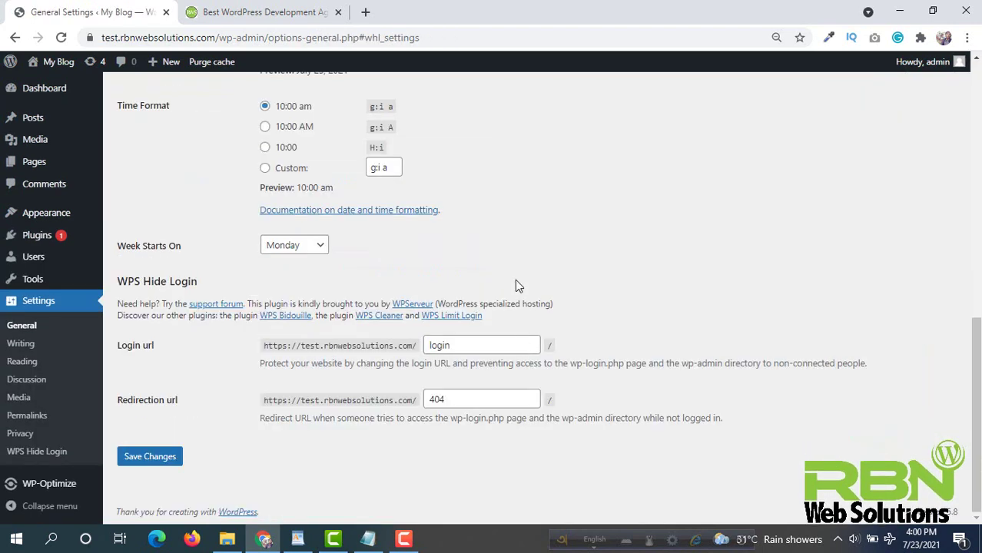
pyautogui.scroll(2, 516, 286)
pyautogui.scroll(3, 516, 286)
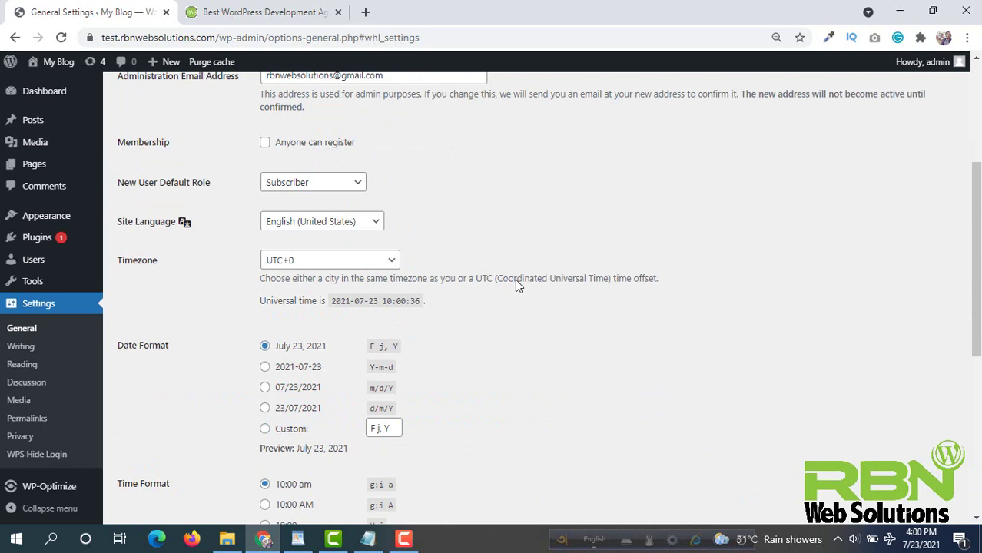
pyautogui.scroll(2, 516, 284)
pyautogui.scroll(1, 461, 230)
pyautogui.scroll(-2, 377, 194)
pyautogui.scroll(-5, 377, 194)
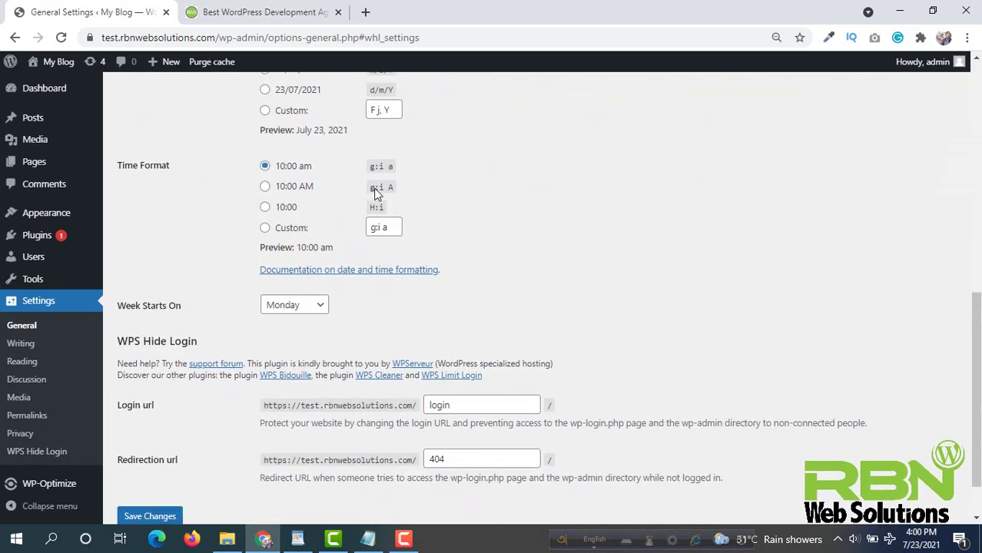
pyautogui.scroll(-1, 375, 194)
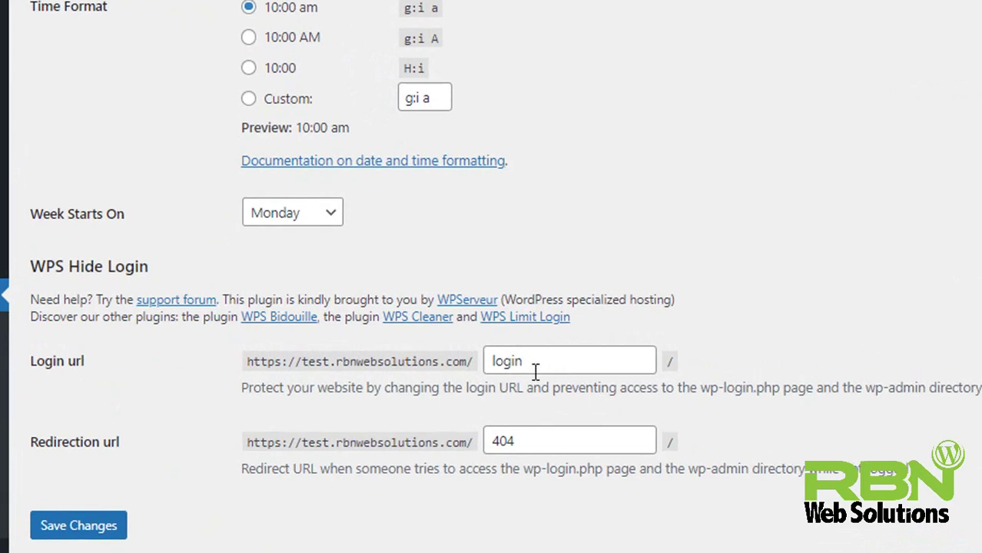
pyautogui.moveTo(537, 367); pyautogui.dragTo(93, 350)
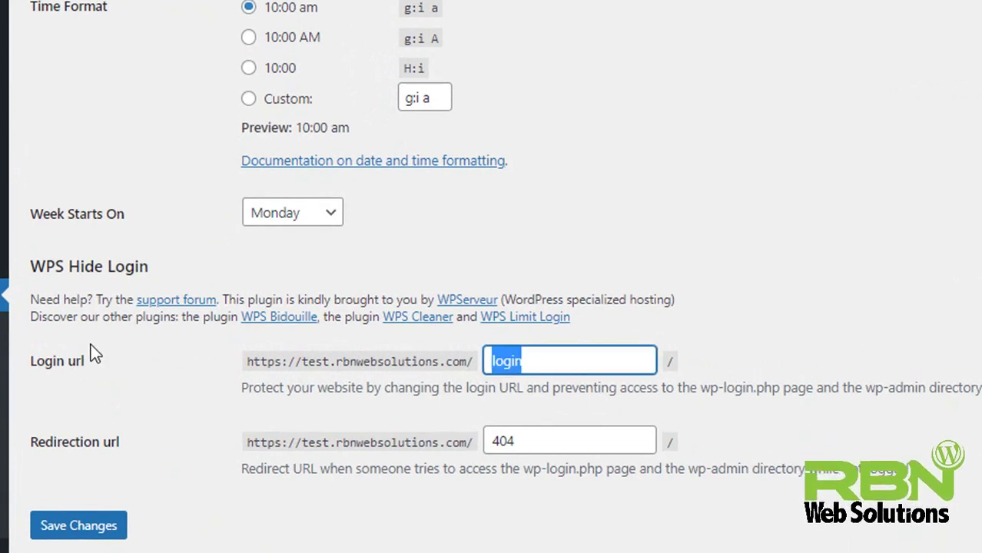
pyautogui.press('BackSpace')
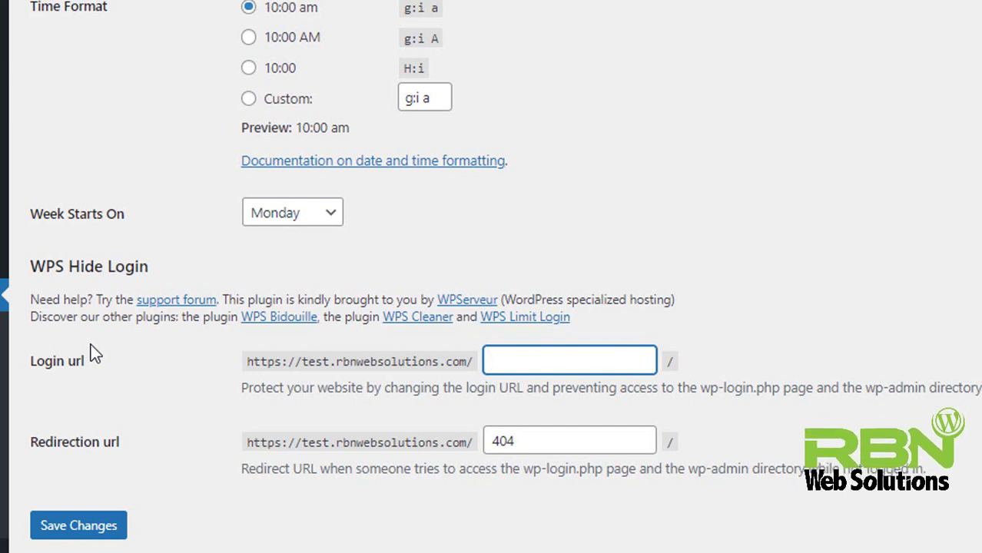
pyautogui.write('giaerjagoeiwjgio')
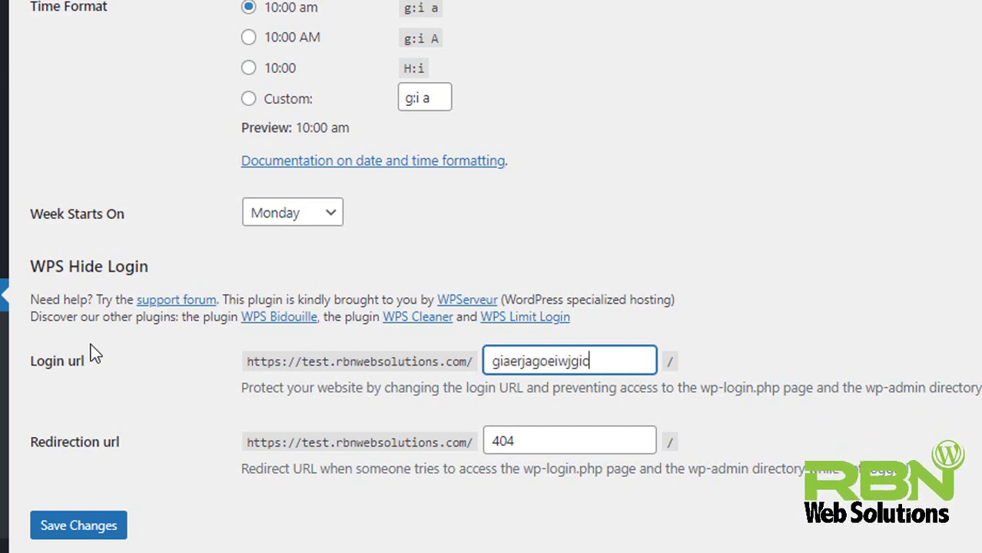
# Step: Highlight and review the new login URL, leaving redirection at 404
pyautogui.doubleClick(569, 359)
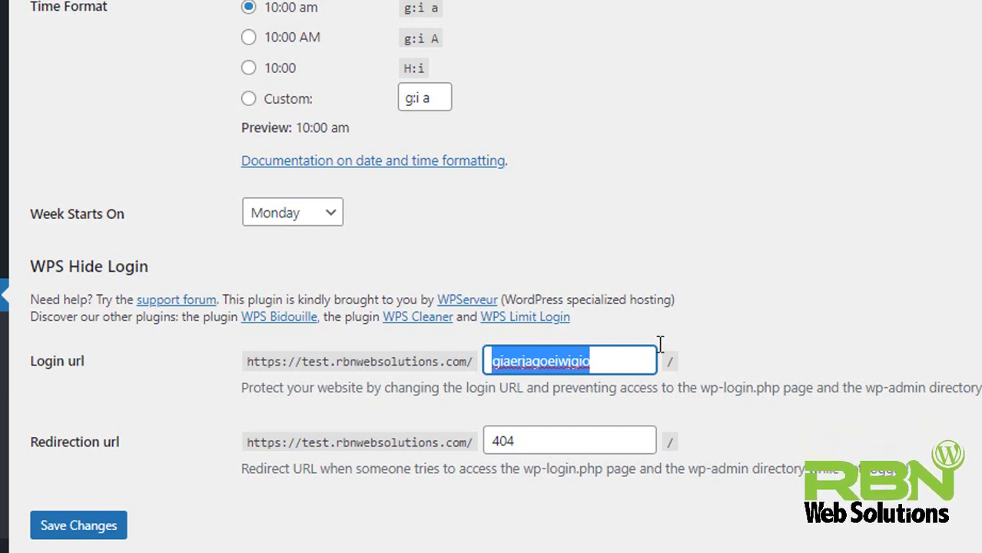
pyautogui.click(735, 290)
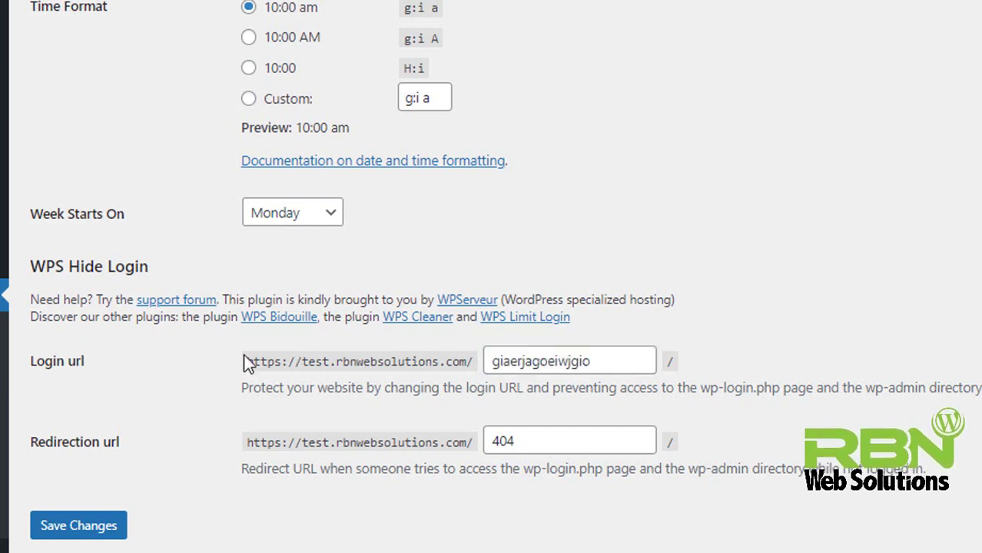
pyautogui.moveTo(244, 357); pyautogui.dragTo(761, 358)
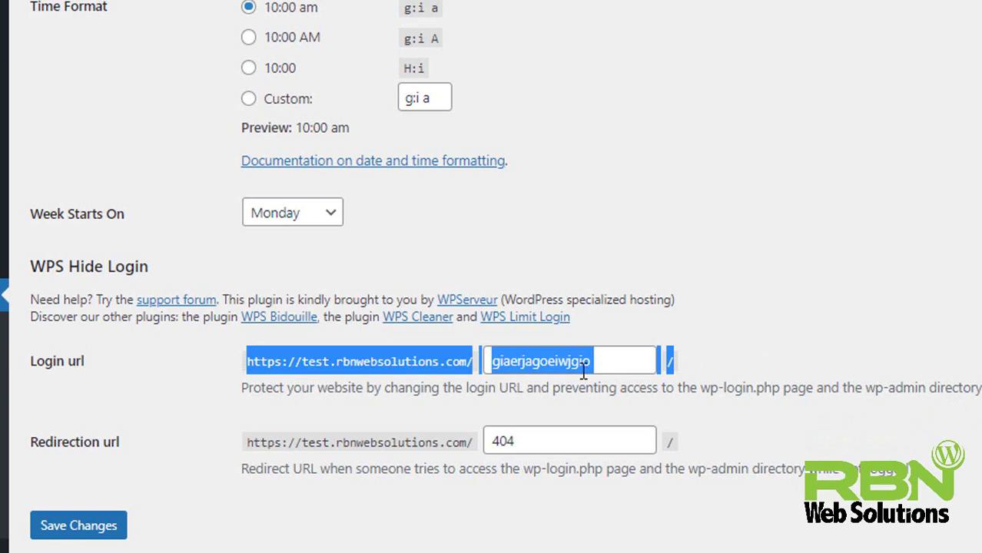
pyautogui.click(674, 287)
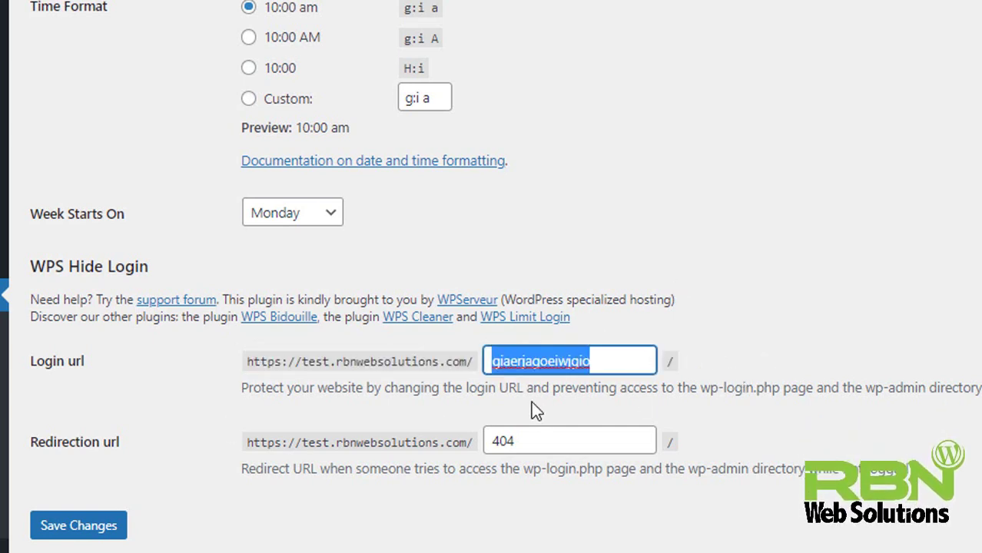
pyautogui.click(799, 296)
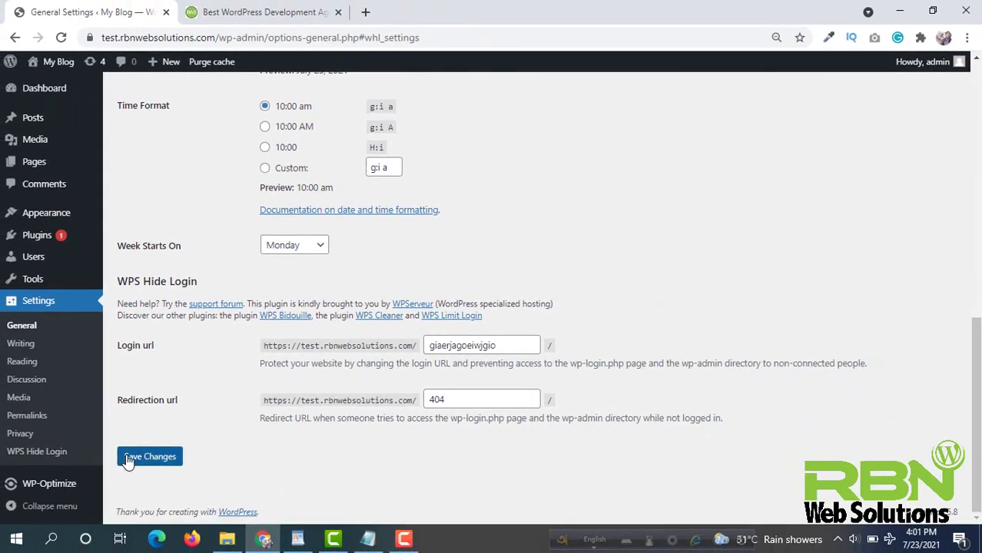
# Step: Save the new login URL, log out, and visit /wp-admin to see the 404
pyautogui.click(129, 459)
pyautogui.moveTo(926, 61)
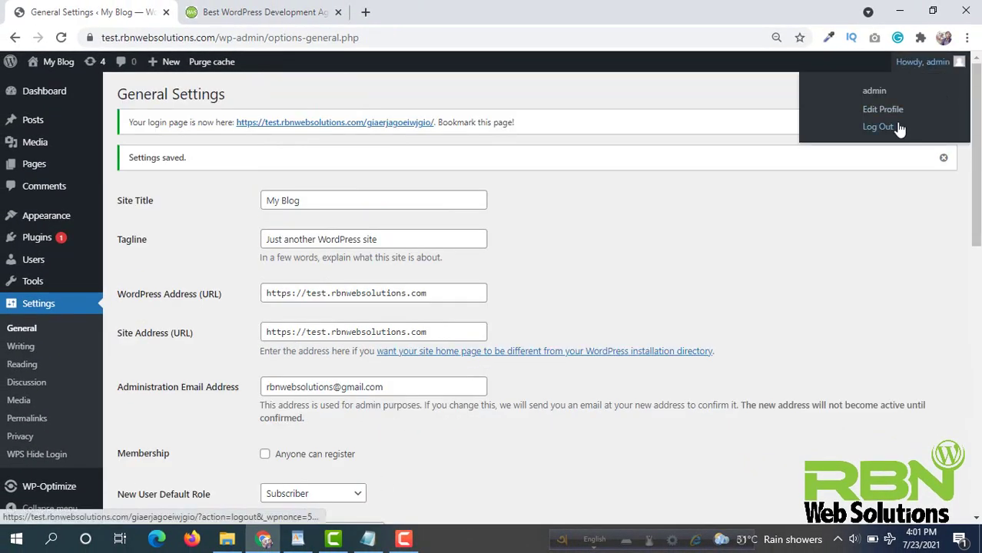
pyautogui.click(877, 126)
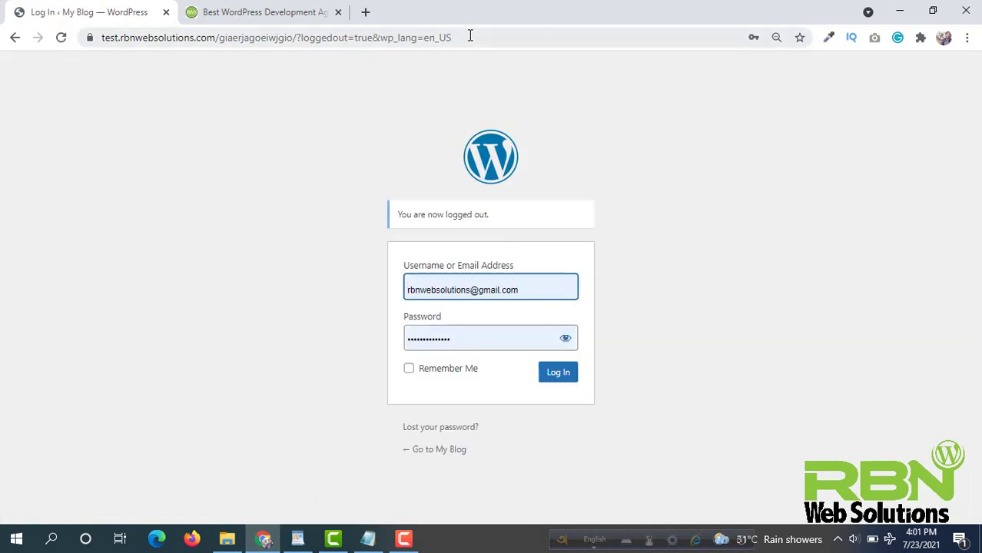
pyautogui.moveTo(470, 37); pyautogui.dragTo(222, 39)
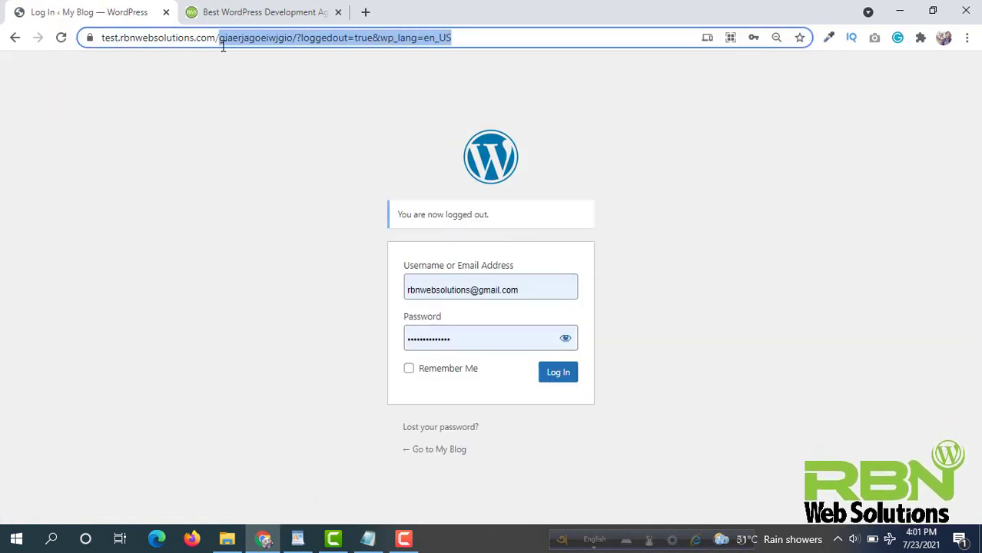
pyautogui.press('BackSpace')
pyautogui.write('wp')
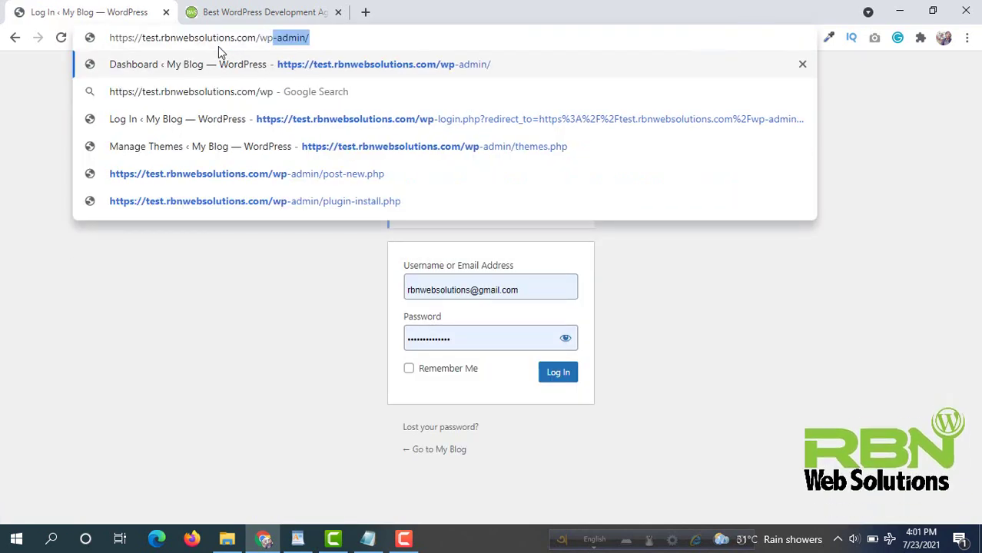
pyautogui.press('Return')
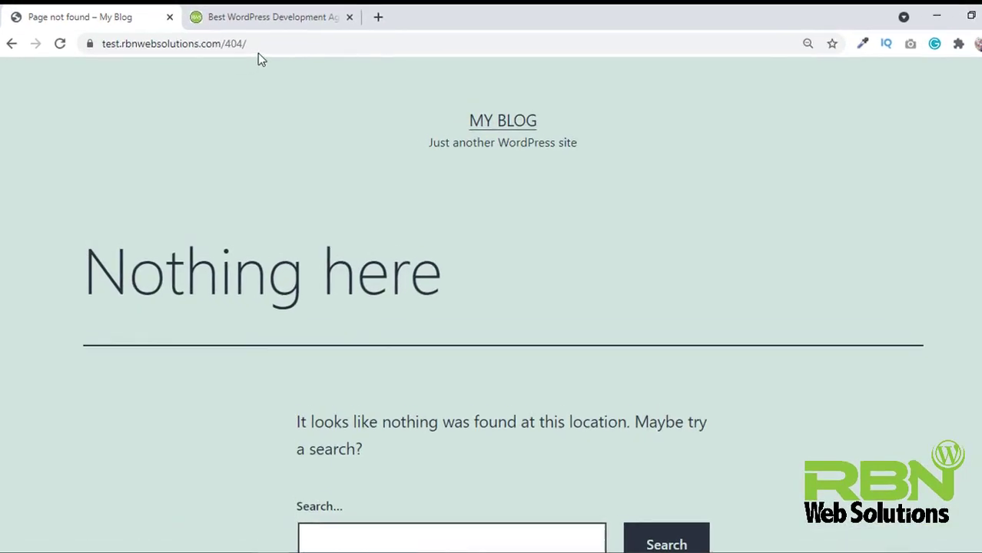
pyautogui.moveTo(265, 59); pyautogui.dragTo(242, 66)
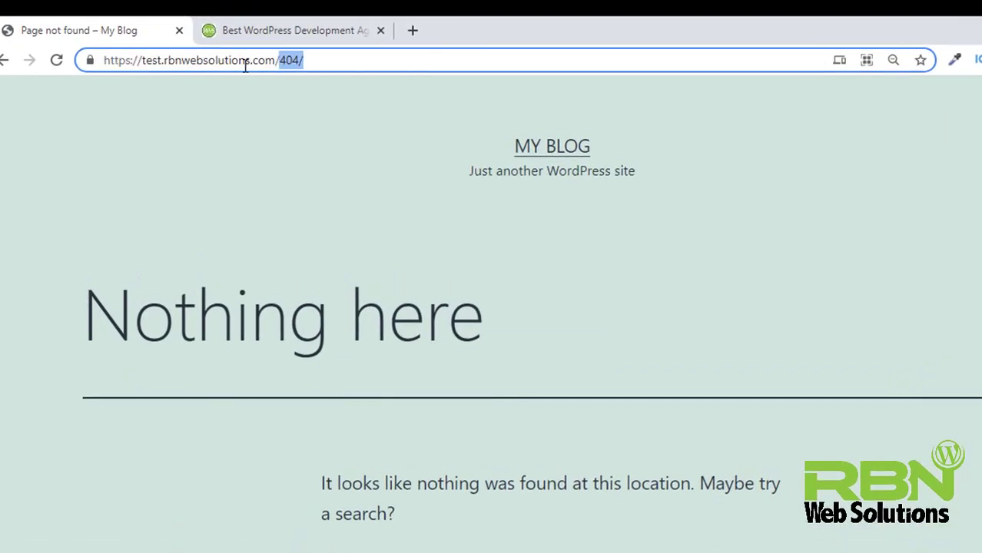
pyautogui.write('giaerjagoeiwjgio')
pyautogui.press('Return')
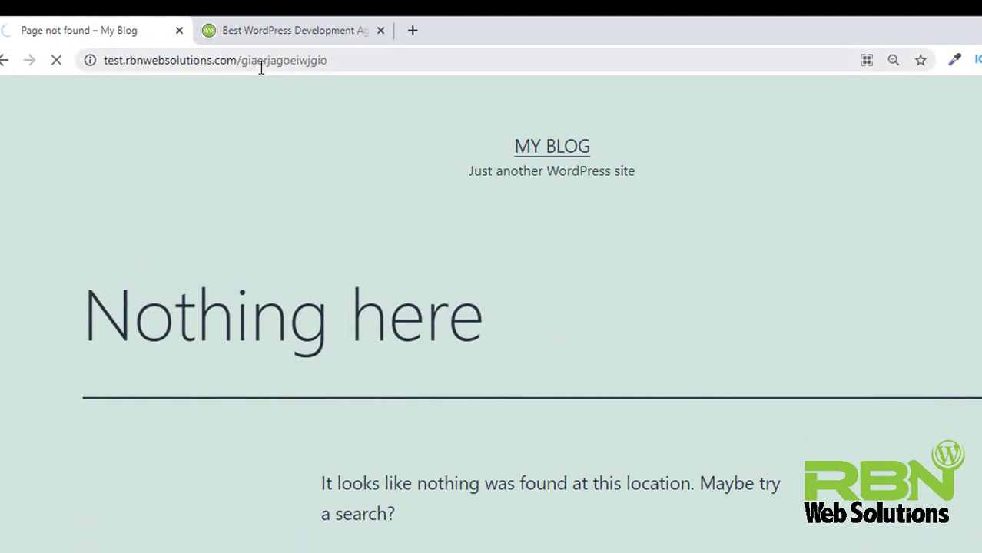